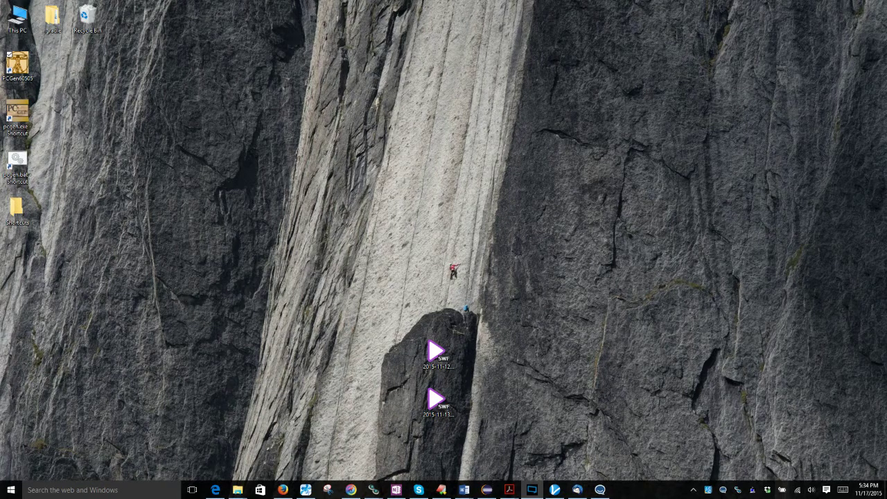
# Move the PCGen60505 shortcut away from the desktop's other icons and launch PCGen from it.
pyautogui.moveTo(18, 69); pyautogui.dragTo(332, 120)
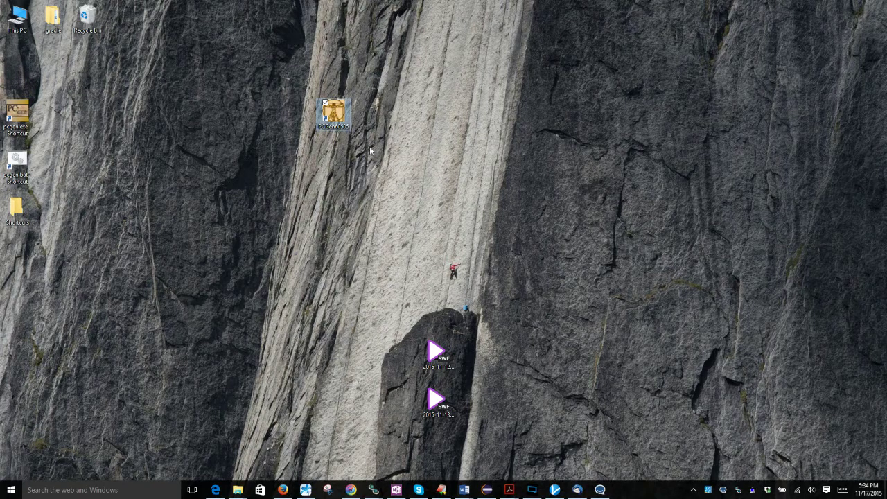
pyautogui.doubleClick(338, 129)
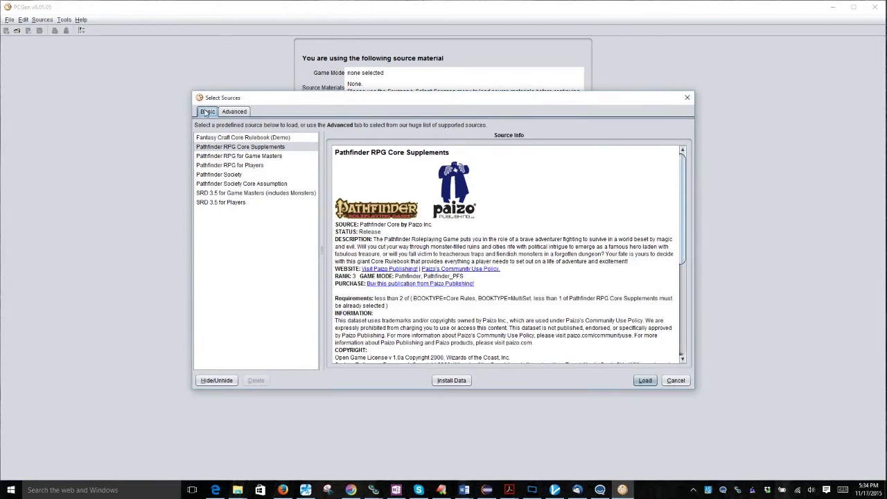
# Compare the basic and advanced source selection, then examine the info of the predefined sources from Fantasy Craft to SRD 3.5 for Players.
pyautogui.click(233, 111)
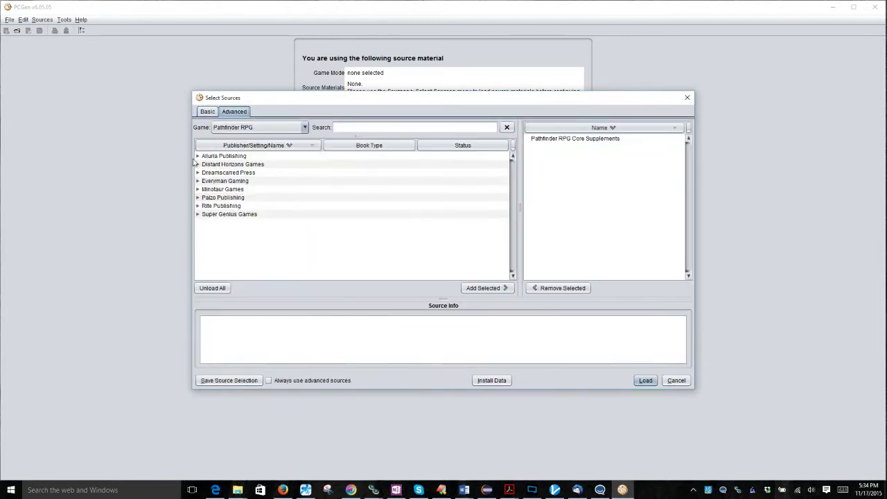
pyautogui.click(206, 111)
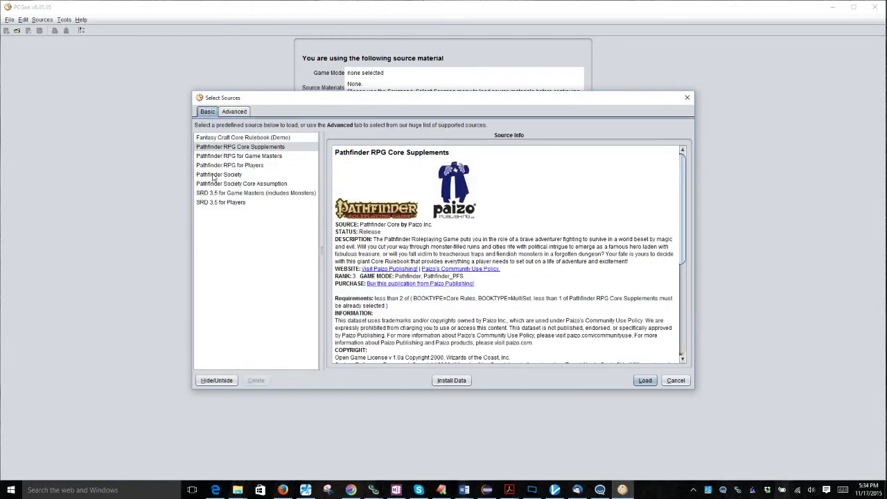
pyautogui.click(226, 138)
pyautogui.click(226, 149)
pyautogui.click(226, 156)
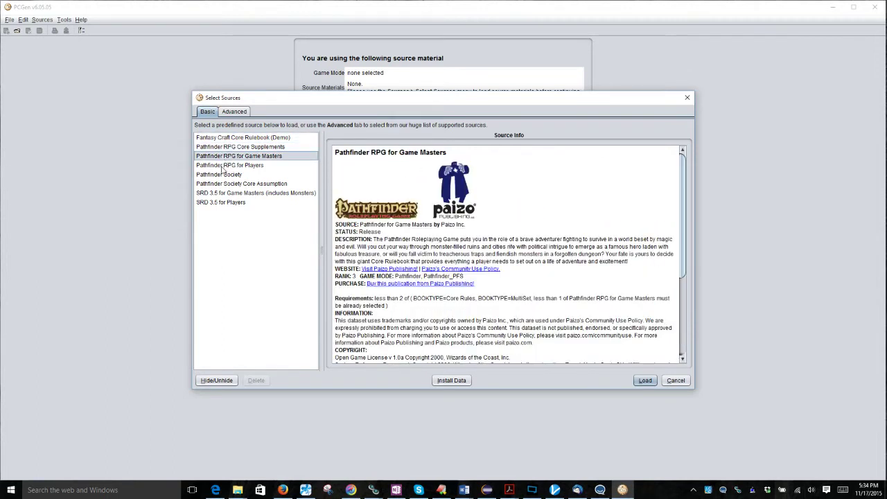
pyautogui.click(221, 166)
pyautogui.click(216, 175)
pyautogui.click(217, 184)
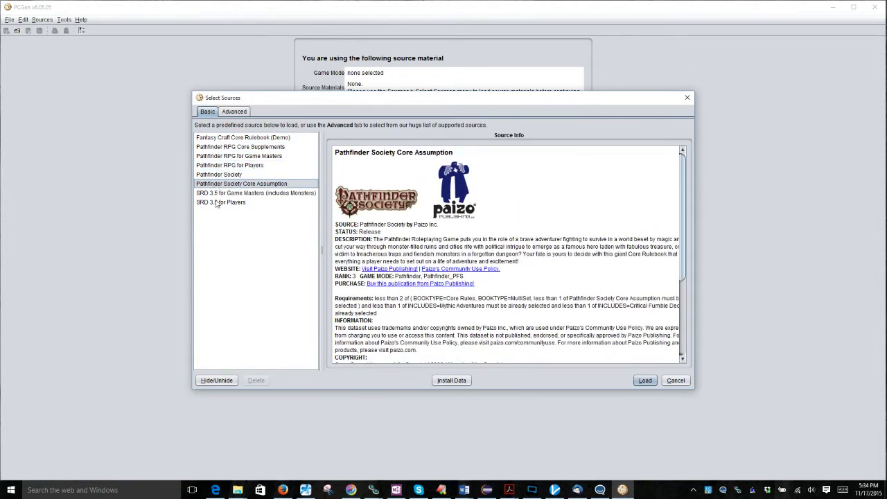
pyautogui.click(218, 193)
pyautogui.click(217, 202)
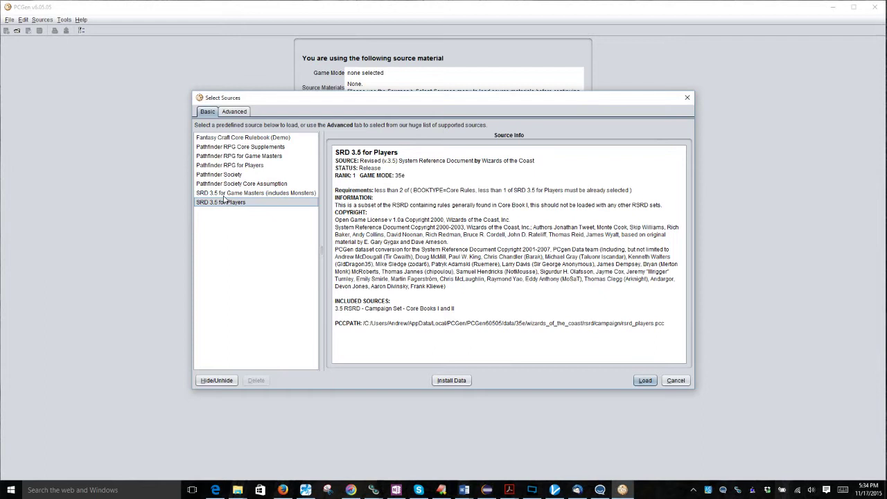
# Select the Pathfinder RPG Core Supplements source and review its requirements and included sources.
pyautogui.click(213, 147)
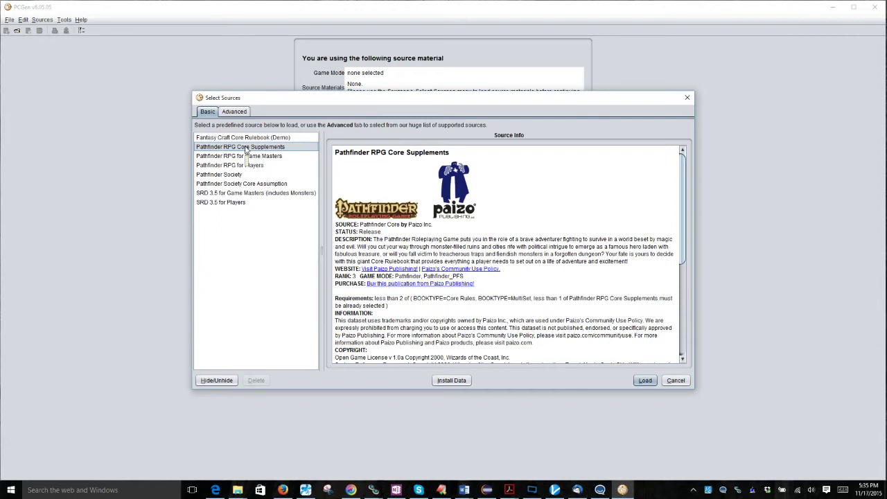
pyautogui.moveTo(472, 92); pyautogui.dragTo(477, 7)
pyautogui.scroll(-3, 686, 161)
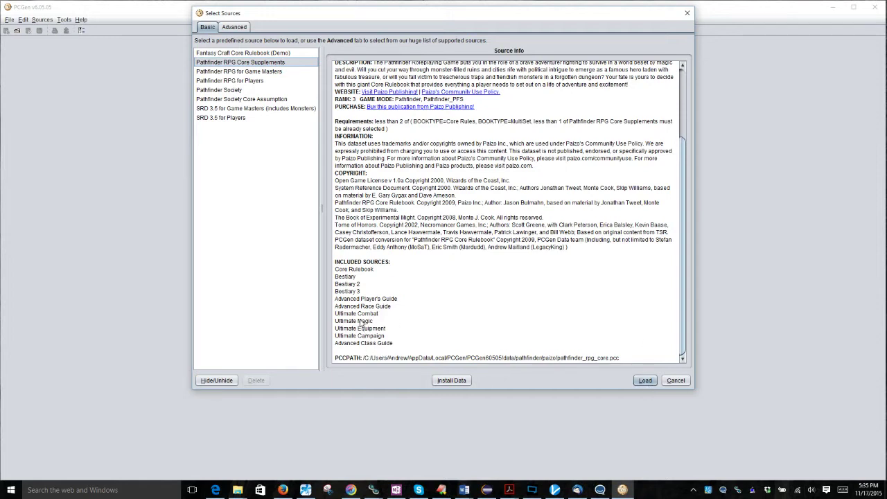
pyautogui.moveTo(375, 123); pyautogui.dragTo(453, 125)
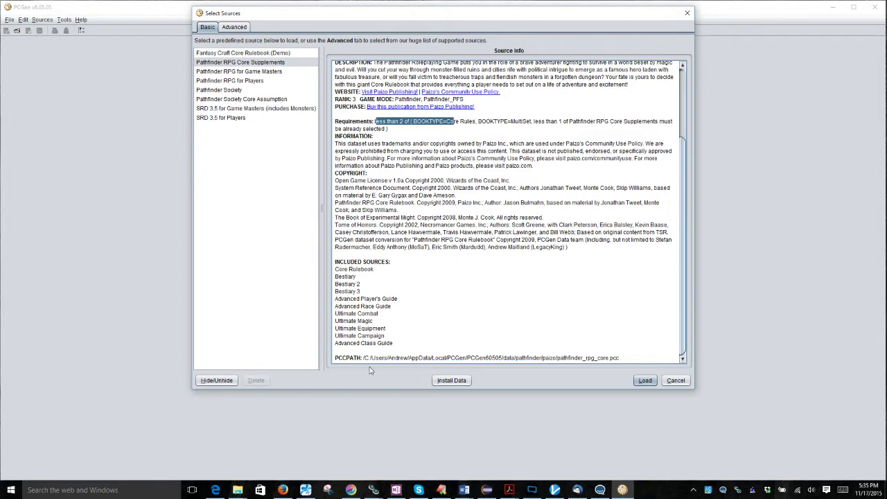
# Show the advanced source selection and enlarge the source info area to review the Pathfinder RPG Core Supplements details.
pyautogui.click(235, 28)
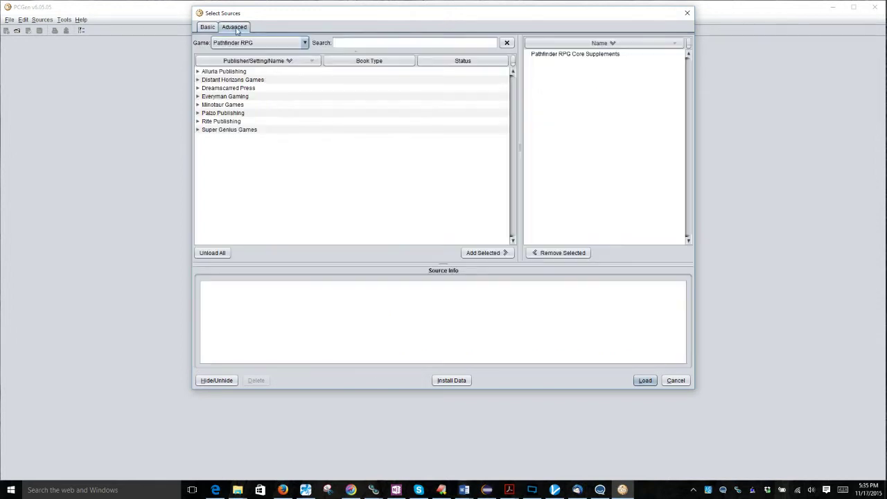
pyautogui.click(560, 54)
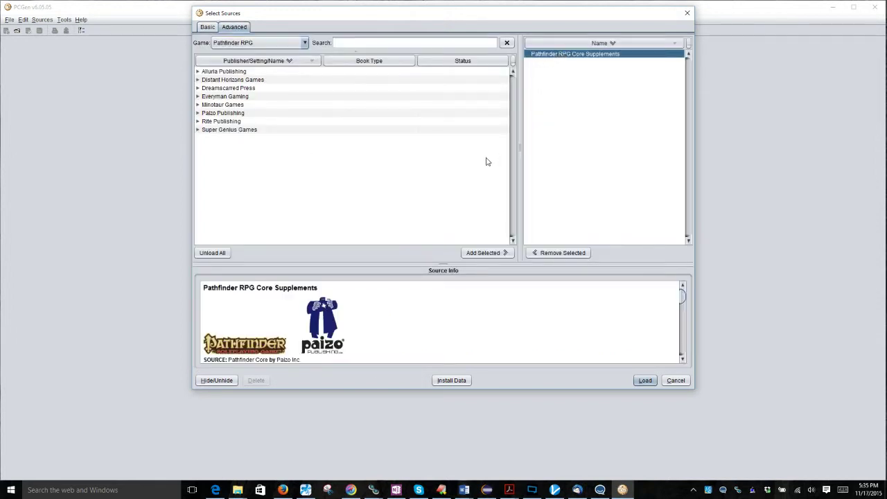
pyautogui.moveTo(437, 262); pyautogui.dragTo(428, 164)
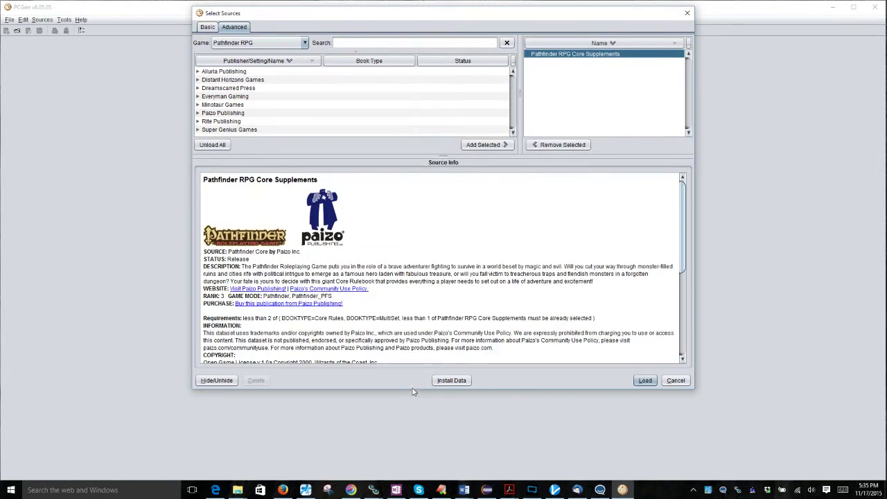
pyautogui.moveTo(411, 392); pyautogui.dragTo(414, 437)
pyautogui.moveTo(681, 310); pyautogui.dragTo(685, 365)
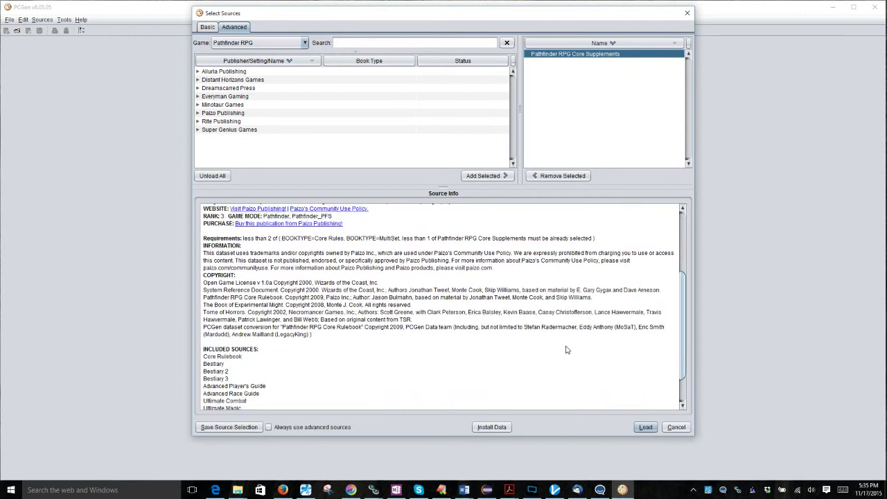
pyautogui.moveTo(680, 331); pyautogui.dragTo(682, 352)
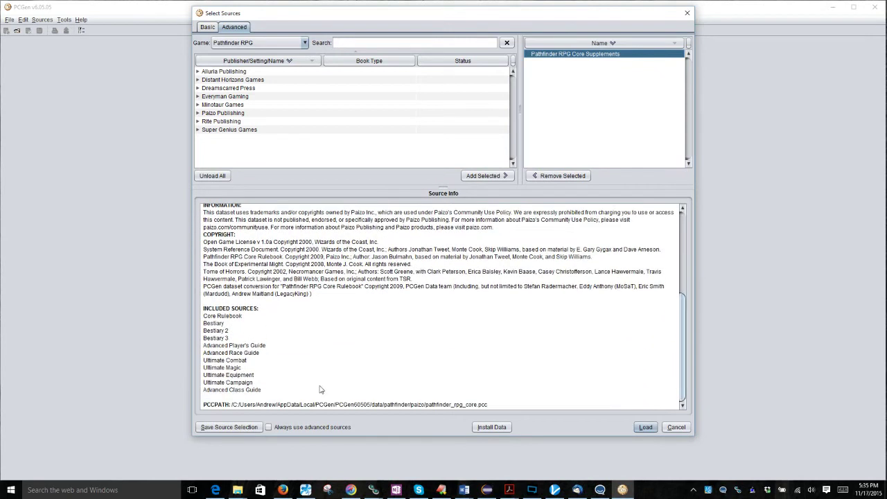
pyautogui.scroll(10, 454, 336)
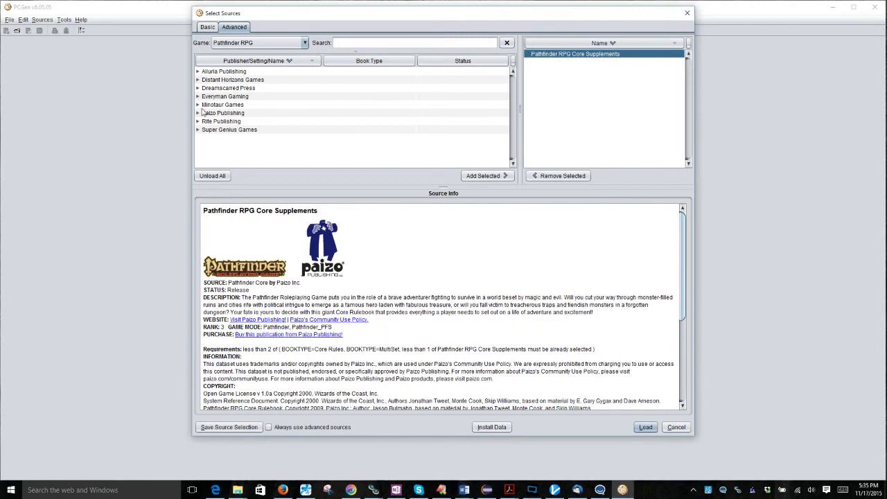
# Review Adventurer's Armory under Paizo Publishing and add it to the chosen sources.
pyautogui.click(198, 113)
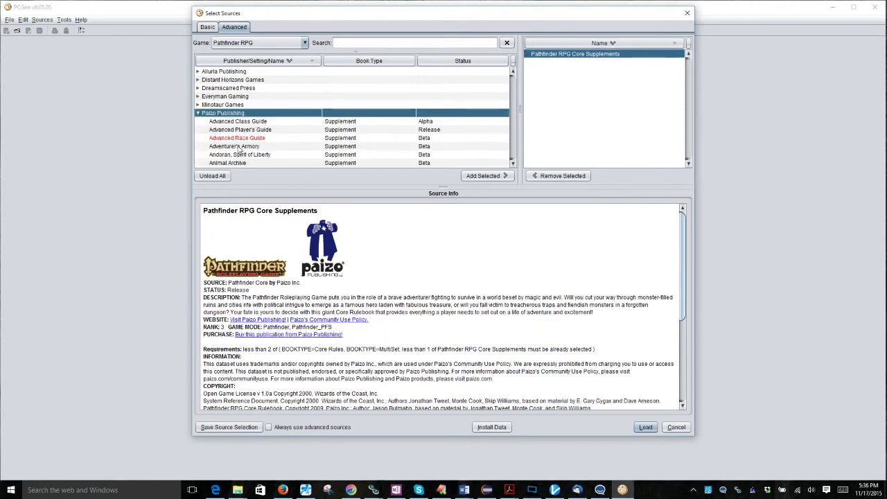
pyautogui.scroll(-1, 246, 150)
pyautogui.click(240, 122)
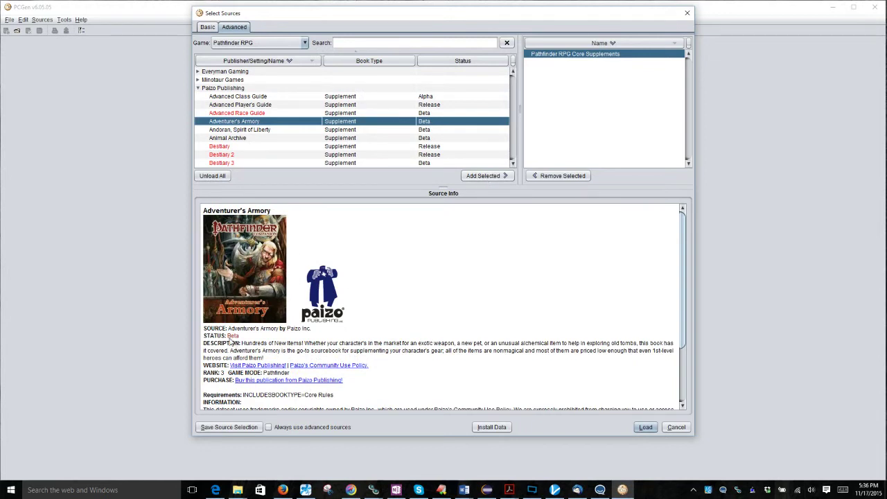
pyautogui.scroll(-3, 241, 340)
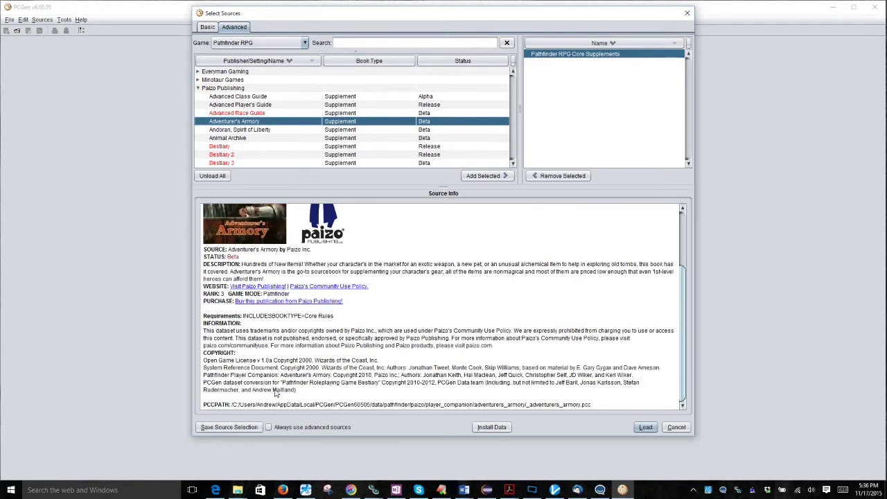
pyautogui.click(483, 178)
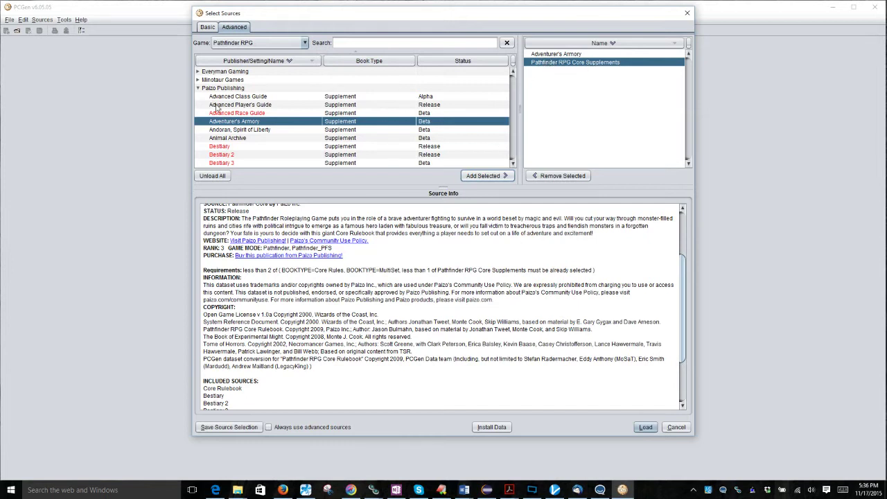
# Add the Council of Thieves Player's Guide from the Council of Thieves group to the chosen sources.
pyautogui.scroll(-6, 216, 111)
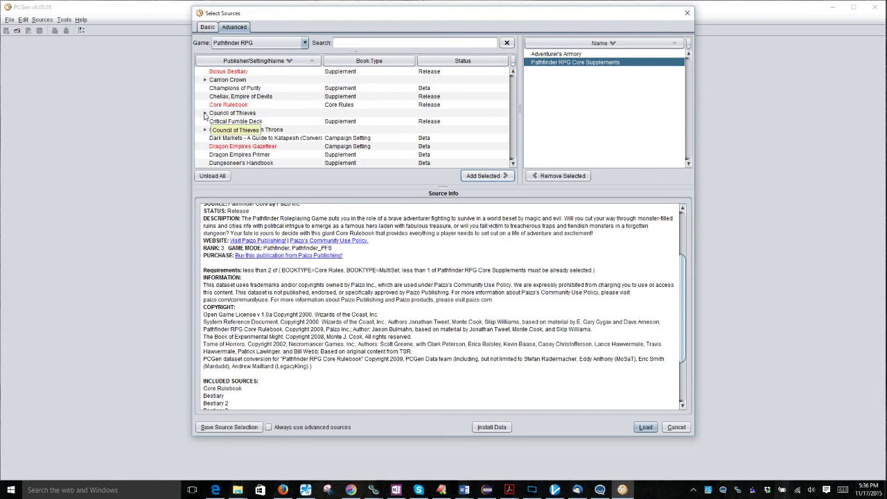
pyautogui.click(205, 114)
pyautogui.click(235, 122)
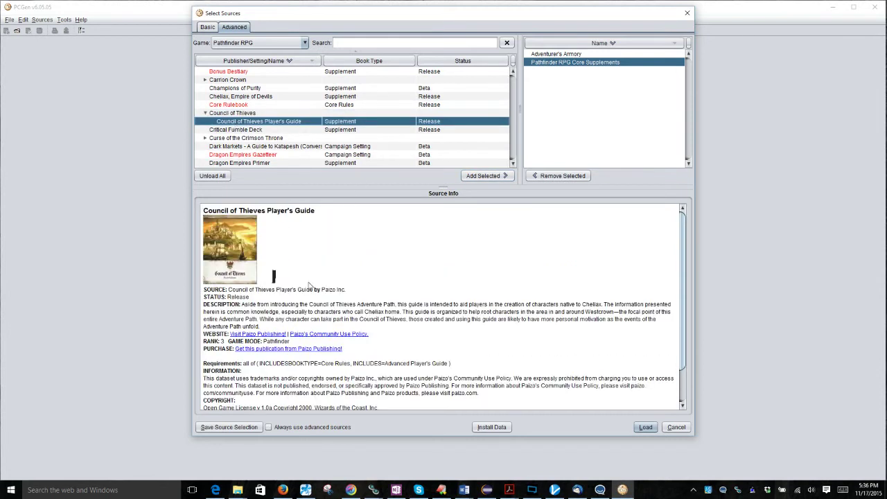
pyautogui.click(479, 176)
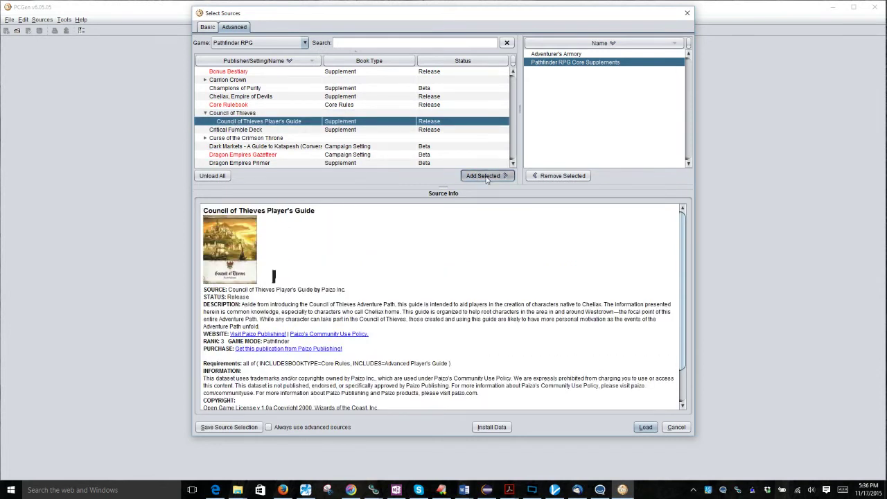
# Examine the Dragon Empires Gazetteer's source info for its unmet requirements.
pyautogui.scroll(-3, 208, 139)
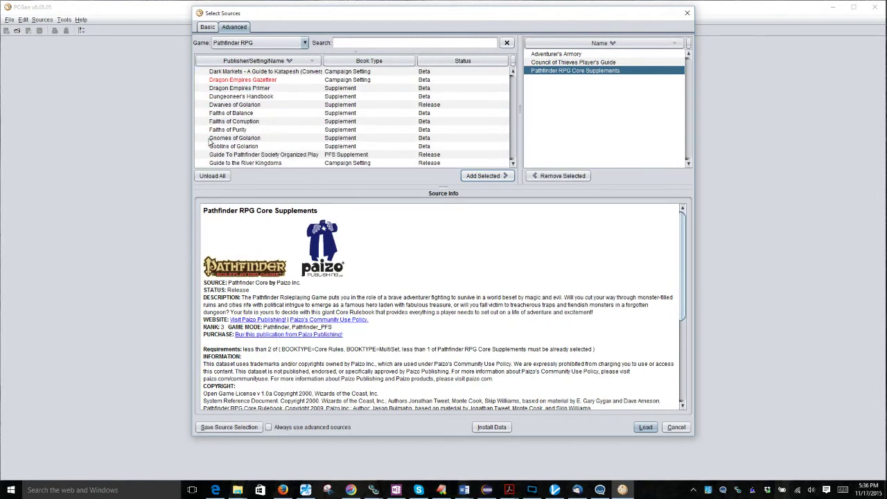
pyautogui.click(231, 81)
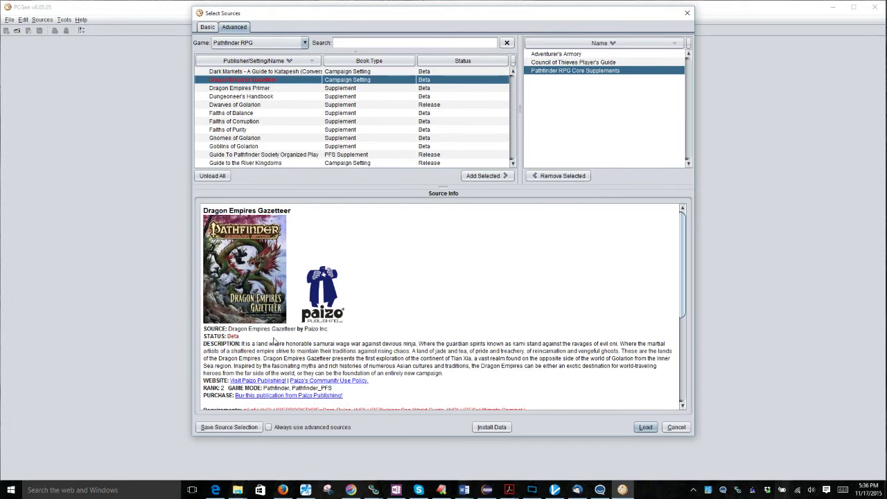
pyautogui.scroll(-5, 264, 337)
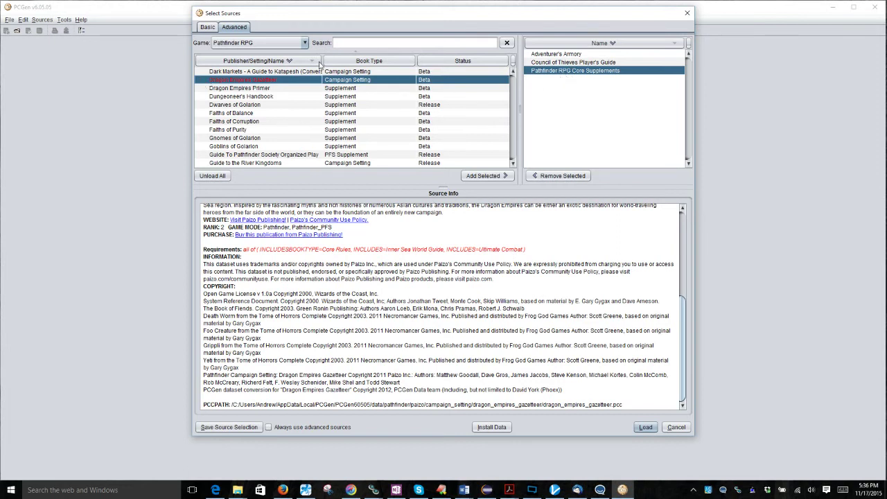
# Search the sources for ISWG and review the Inner Sea World Guide's info.
pyautogui.click(360, 44)
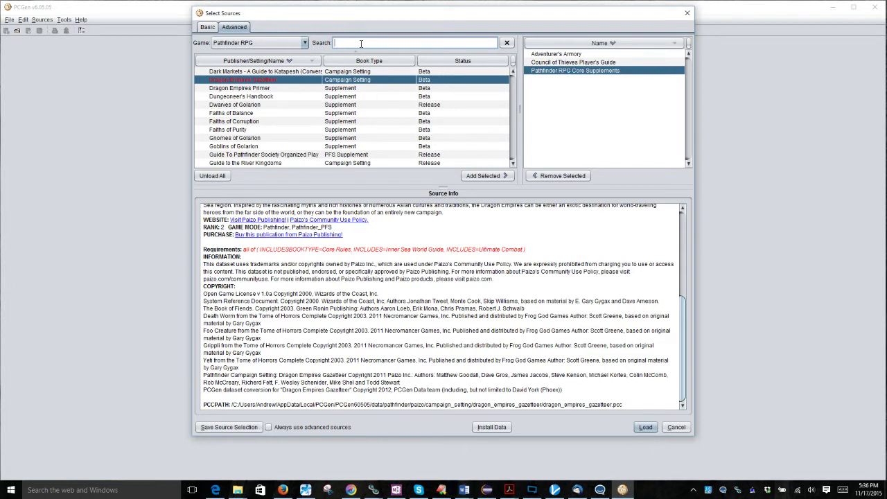
pyautogui.write('IS')
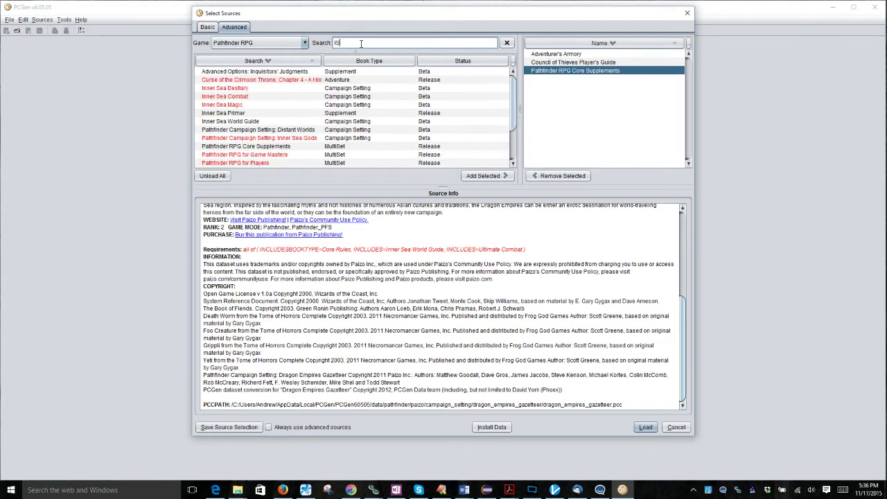
pyautogui.write('WG')
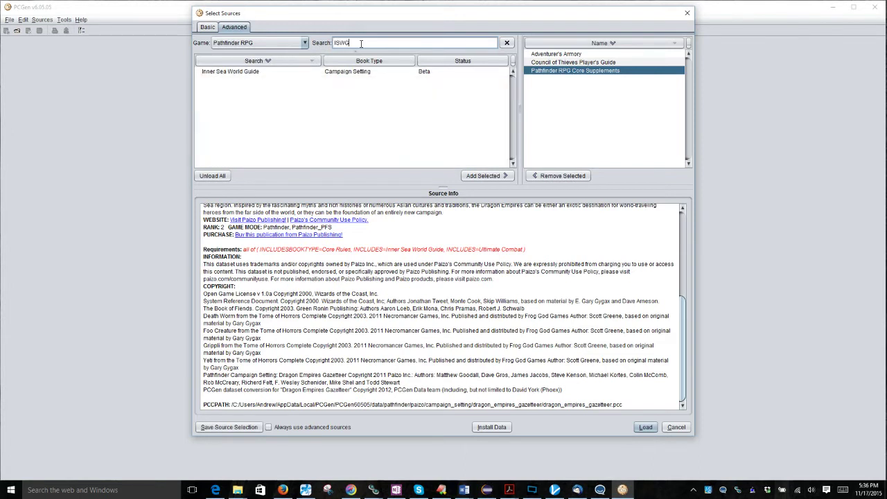
pyautogui.click(244, 72)
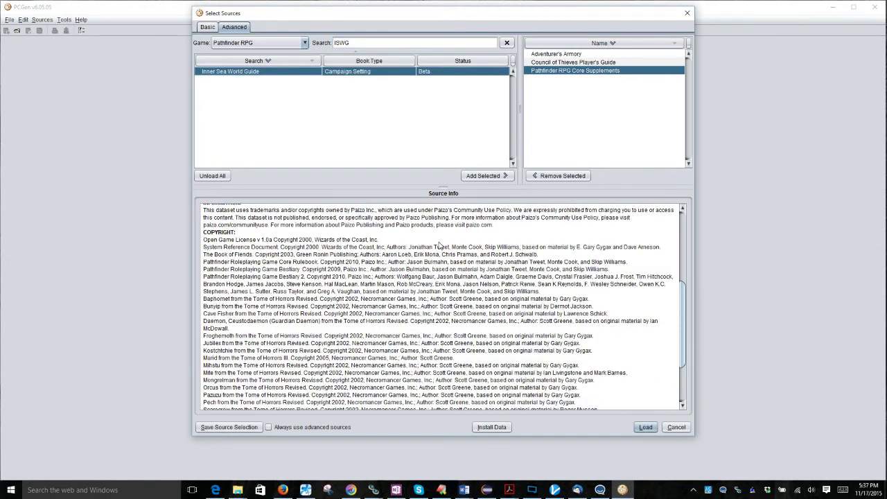
pyautogui.scroll(5, 438, 245)
# Search the sources for Inner and add the Inner Sea World Guide to the chosen sources.
pyautogui.doubleClick(352, 40)
pyautogui.write('Inner')
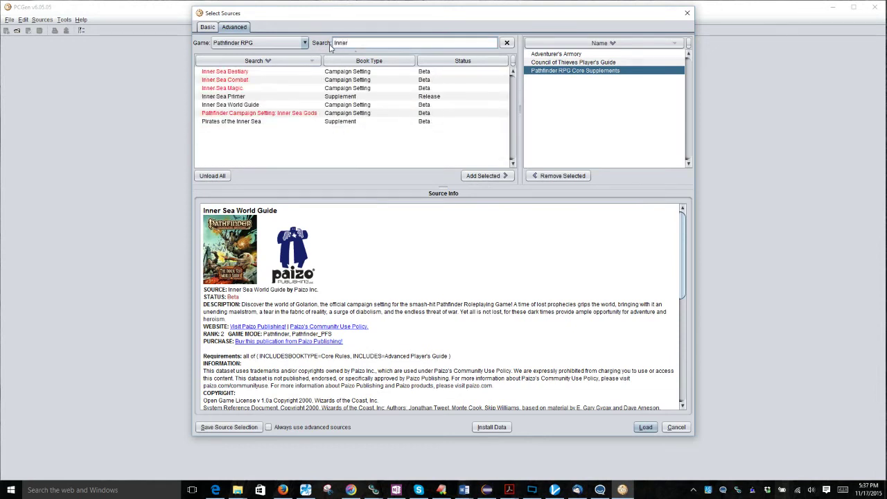
pyautogui.click(246, 105)
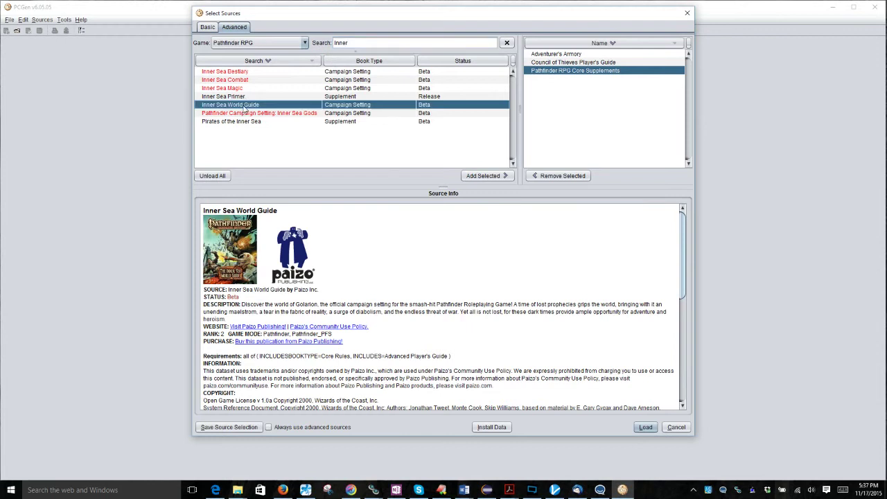
pyautogui.click(486, 175)
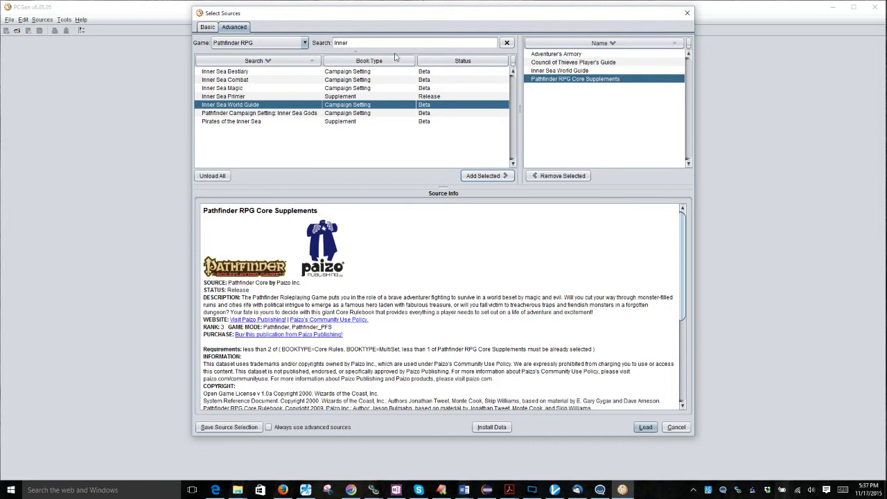
# Clear the source search, browse the Paizo Publishing sources and examine the requirements of Pathfinder Society Chronicle Sheets.
pyautogui.click(508, 43)
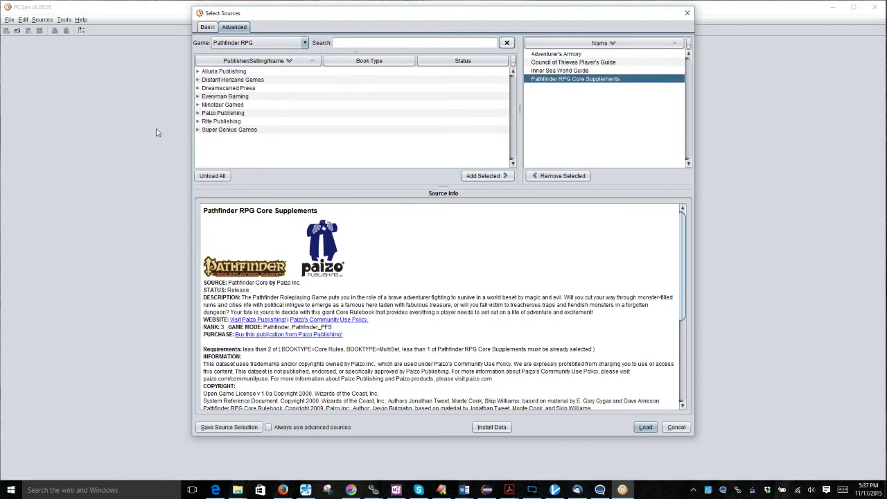
pyautogui.click(197, 113)
pyautogui.scroll(-6, 252, 120)
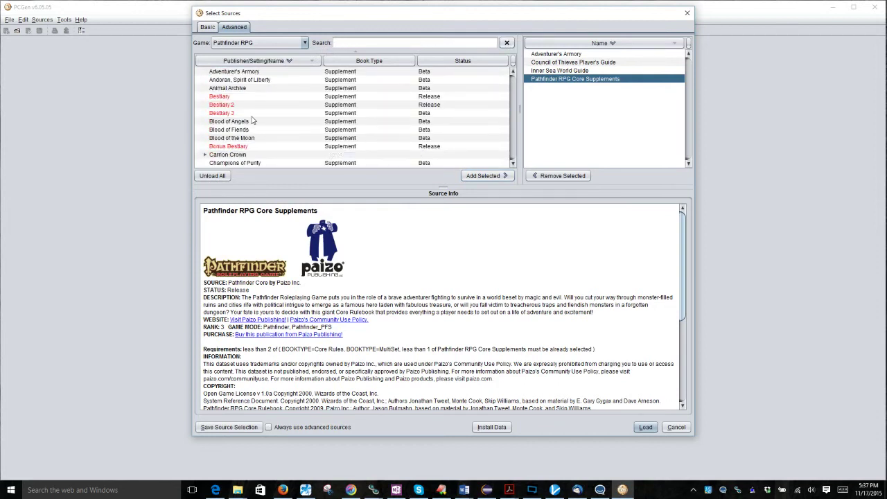
pyautogui.scroll(-8, 252, 120)
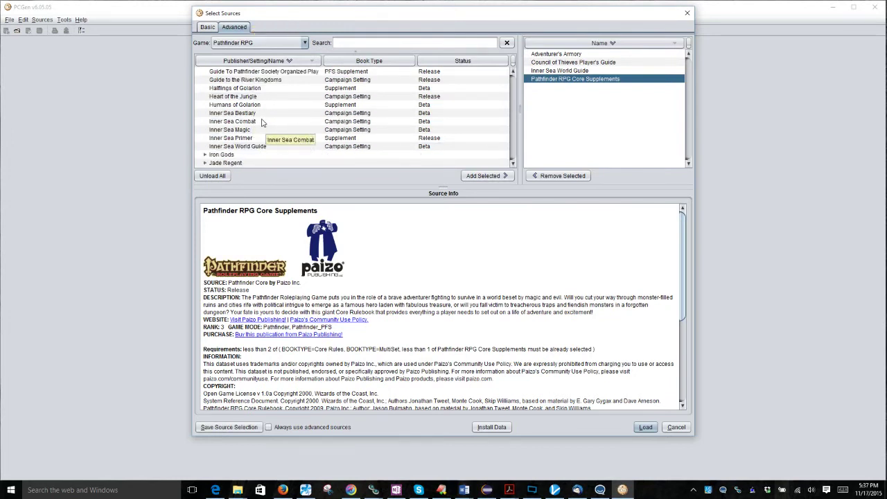
pyautogui.scroll(-3, 263, 118)
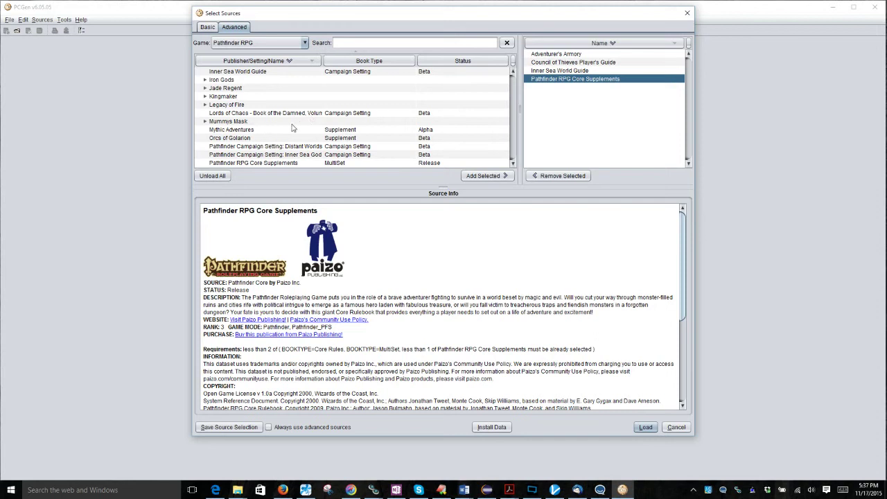
pyautogui.scroll(-3, 258, 113)
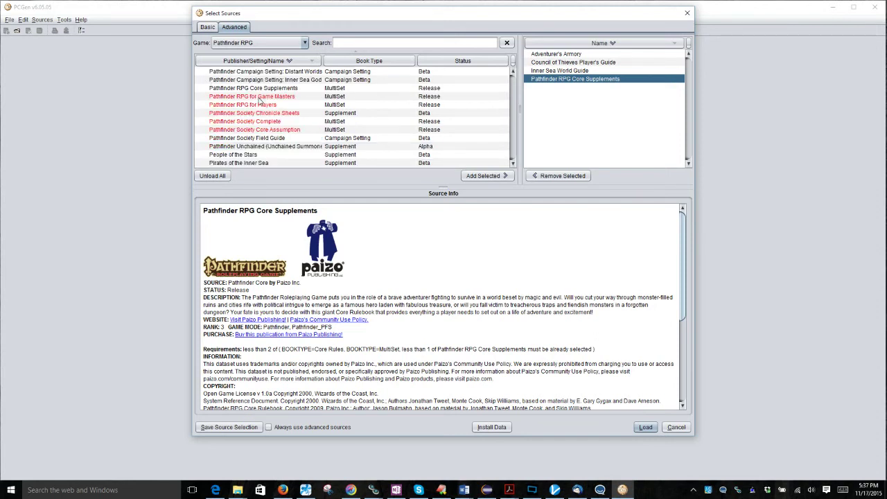
pyautogui.click(259, 97)
pyautogui.click(262, 113)
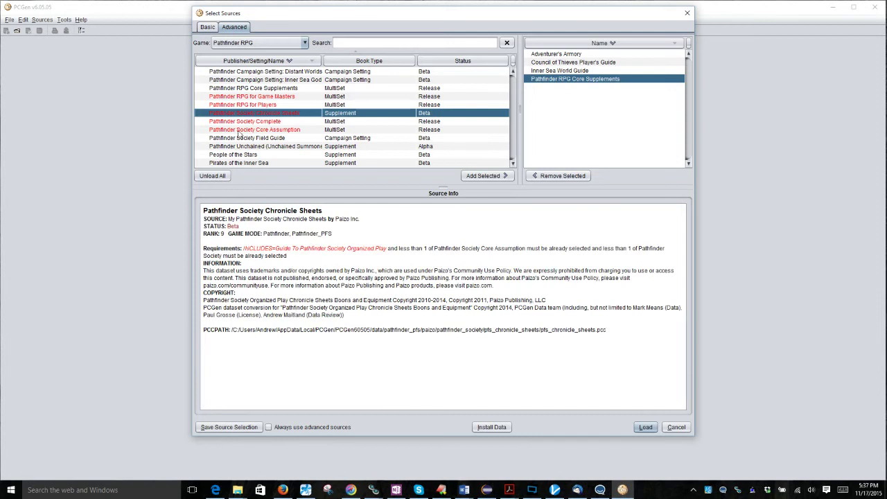
# Load the chosen Pathfinder RPG Core Supplements, Adventurer's Armory, Council of Thieves Player's Guide and Inner Sea World Guide.
pyautogui.scroll(-2, 249, 133)
pyautogui.scroll(-4, 248, 133)
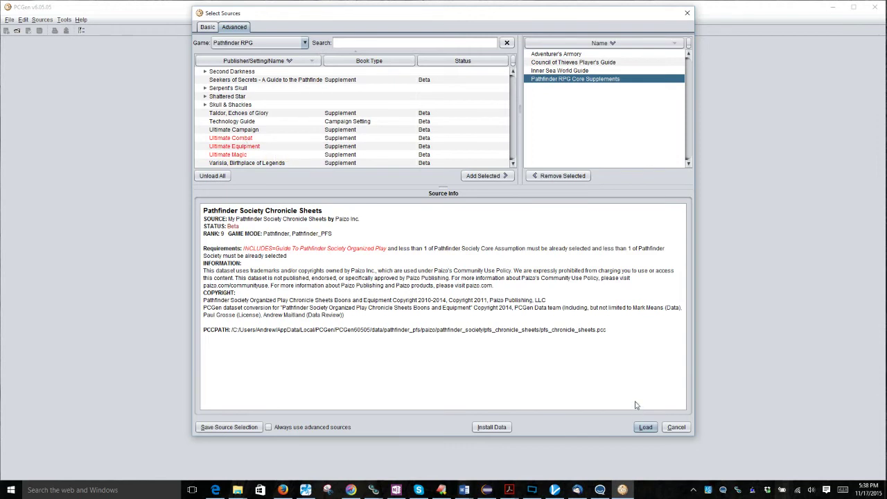
pyautogui.click(646, 428)
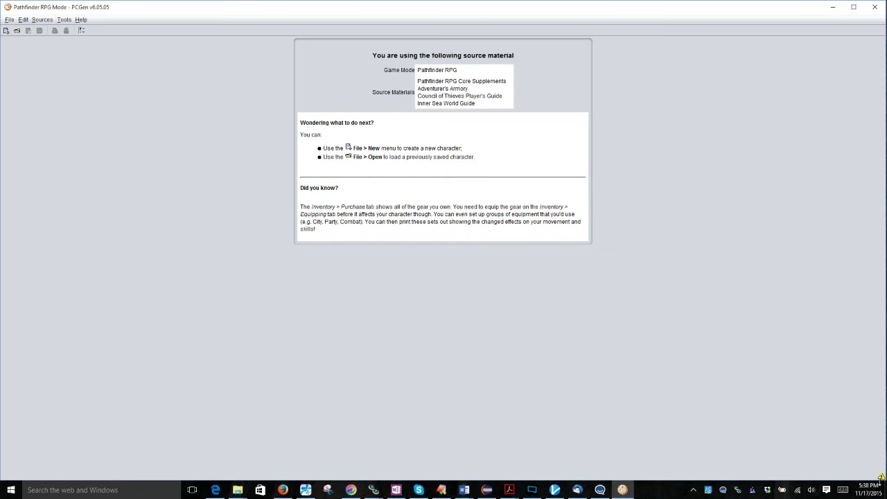
# Review the debug log entries from the source load in the Log & Memory Use window and close it.
pyautogui.moveTo(884, 479)
pyautogui.click(48, 21)
pyautogui.moveTo(68, 23)
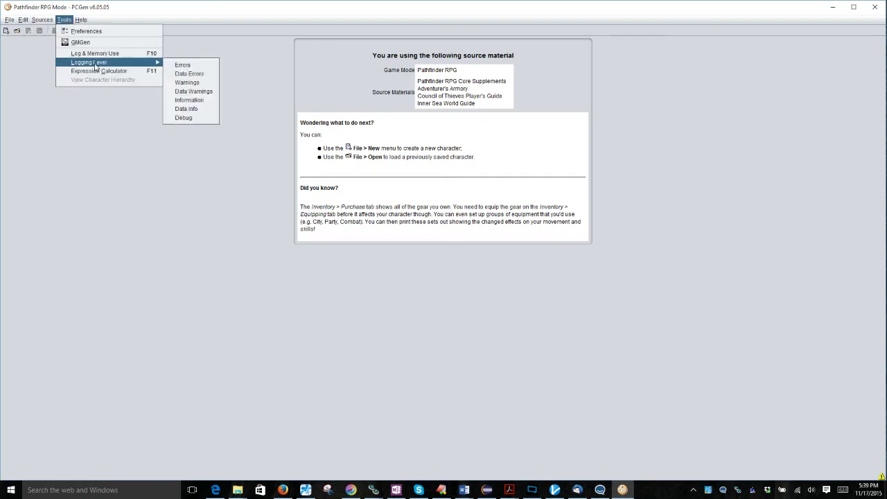
pyautogui.click(148, 56)
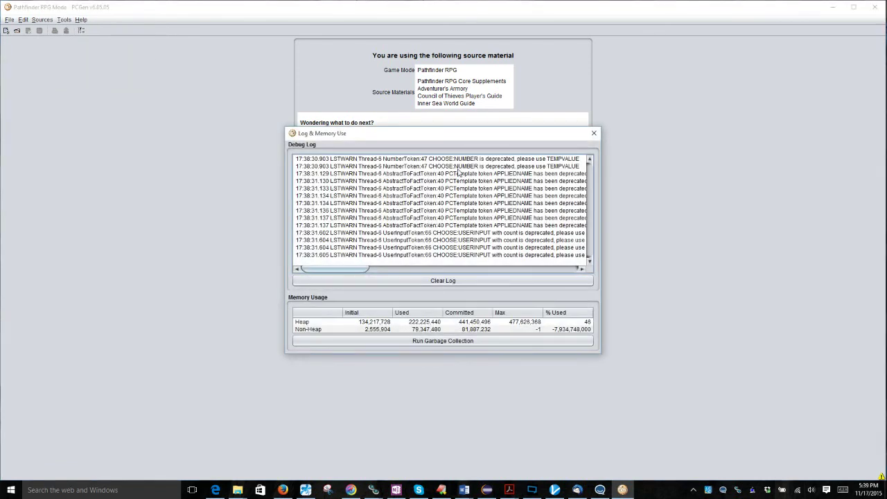
pyautogui.moveTo(334, 269); pyautogui.dragTo(361, 268)
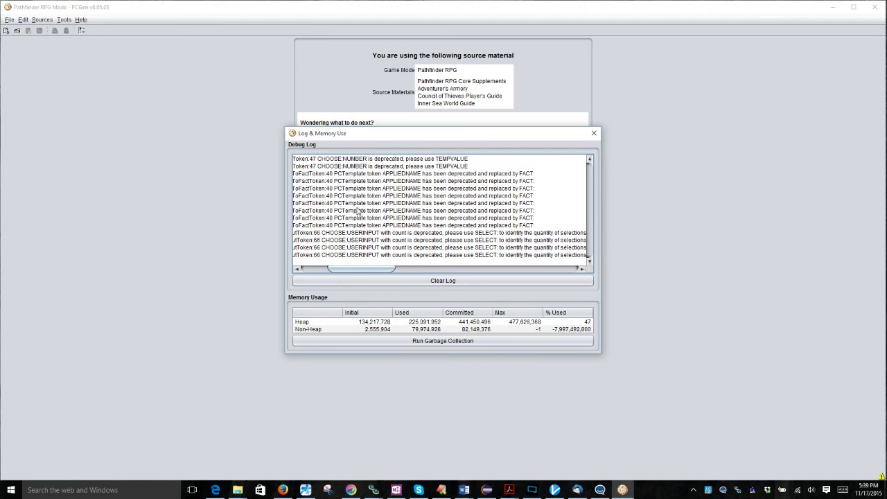
pyautogui.scroll(2, 375, 230)
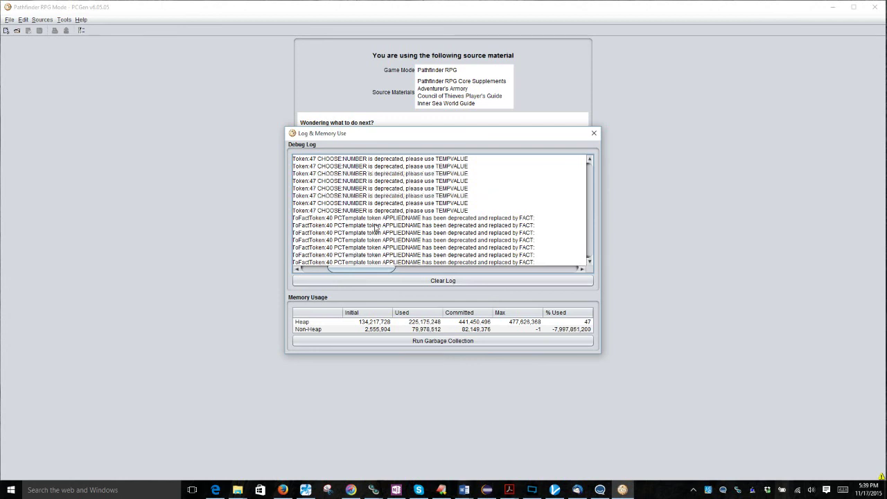
pyautogui.scroll(5, 375, 228)
pyautogui.scroll(5, 373, 223)
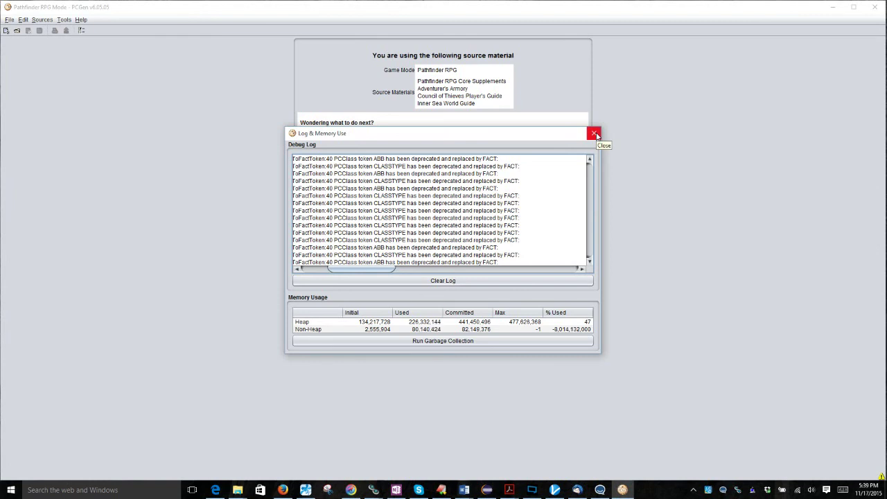
pyautogui.click(593, 134)
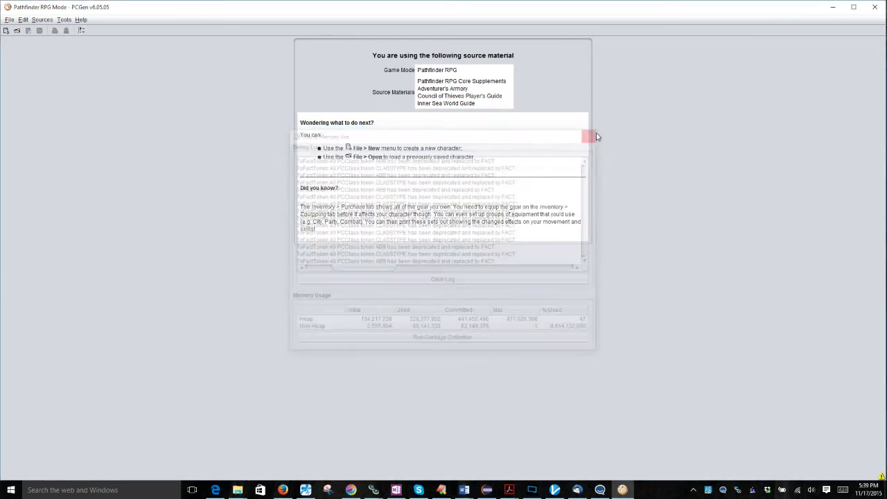